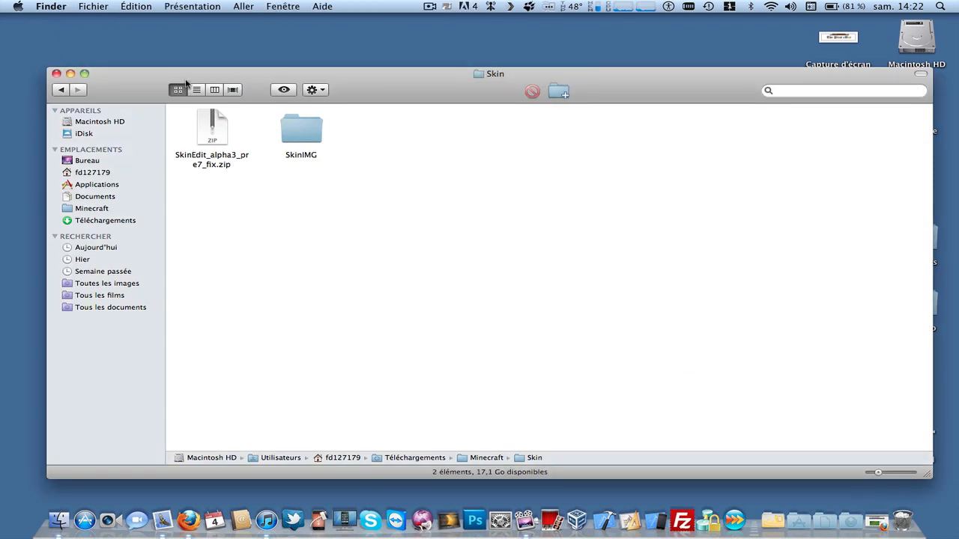
Step: Extract SkinEdit_alpha3_pre7_fix.zip from the Skin folder and open the extracted folder
{"action": "left_click_drag", "start_coordinate": [185, 84], "coordinate": [156, 80]}
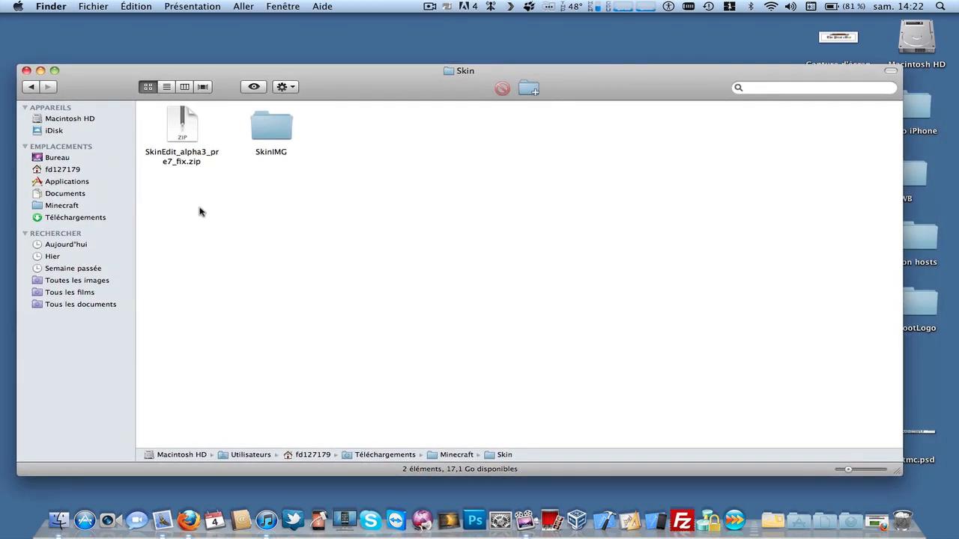
{"action": "double_click", "coordinate": [192, 126]}
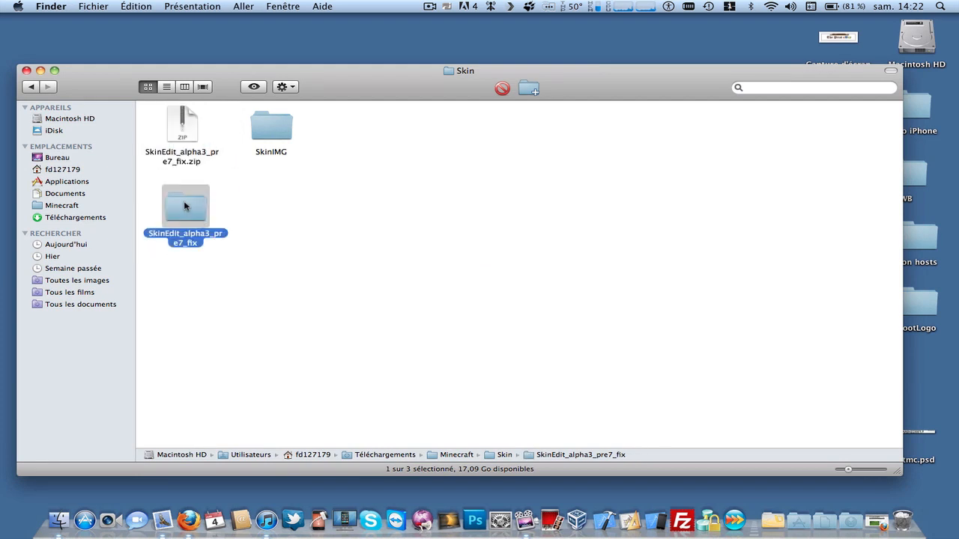
{"action": "double_click", "coordinate": [185, 205]}
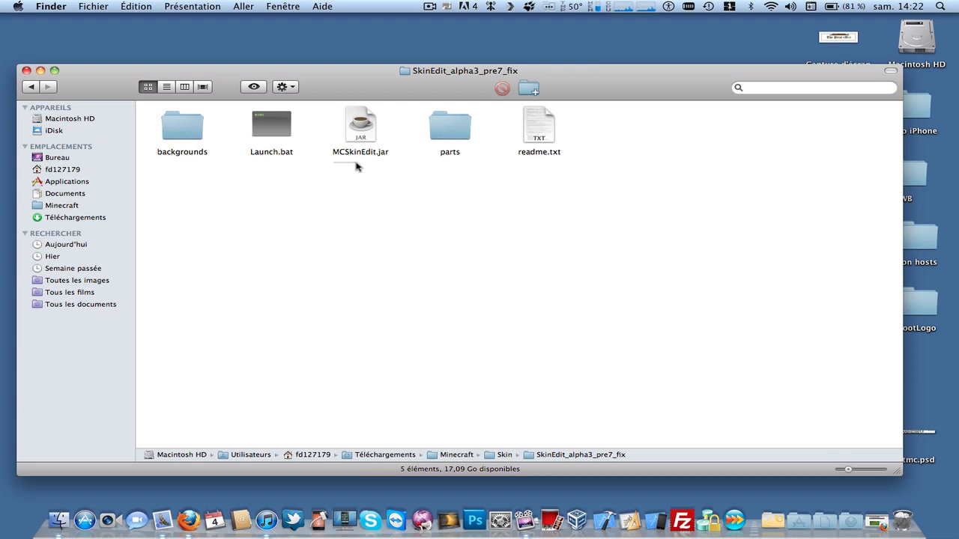
{"action": "double_click", "coordinate": [367, 114]}
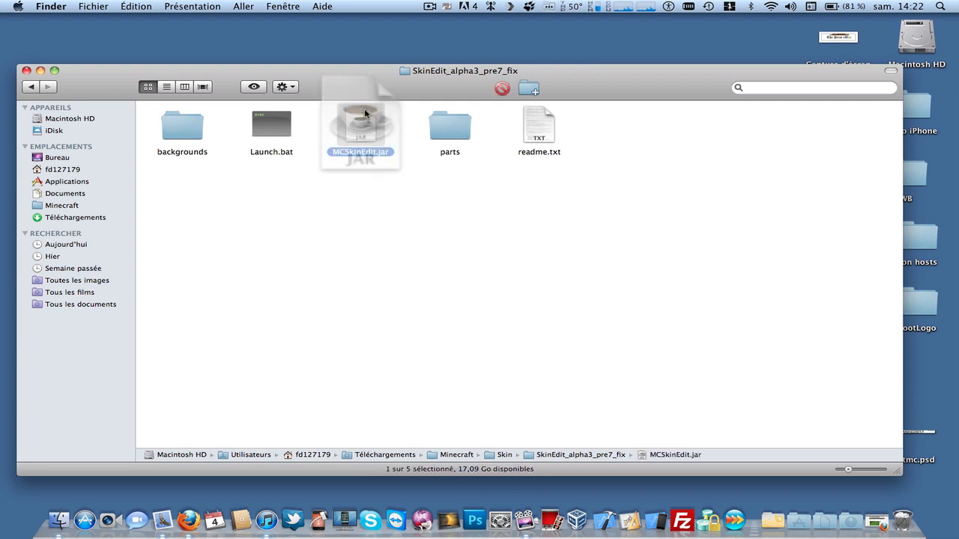
{"action": "left_click", "coordinate": [575, 186]}
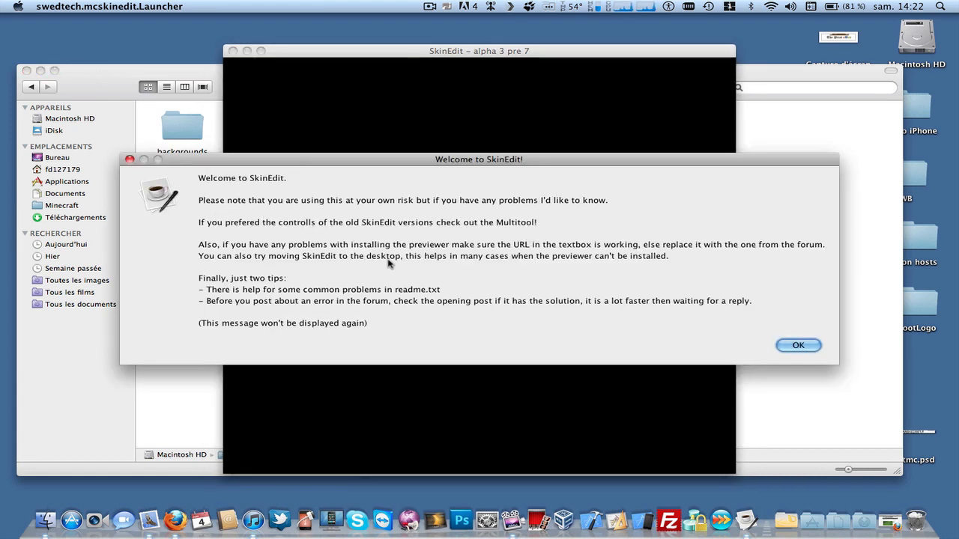
{"action": "left_click", "coordinate": [800, 346]}
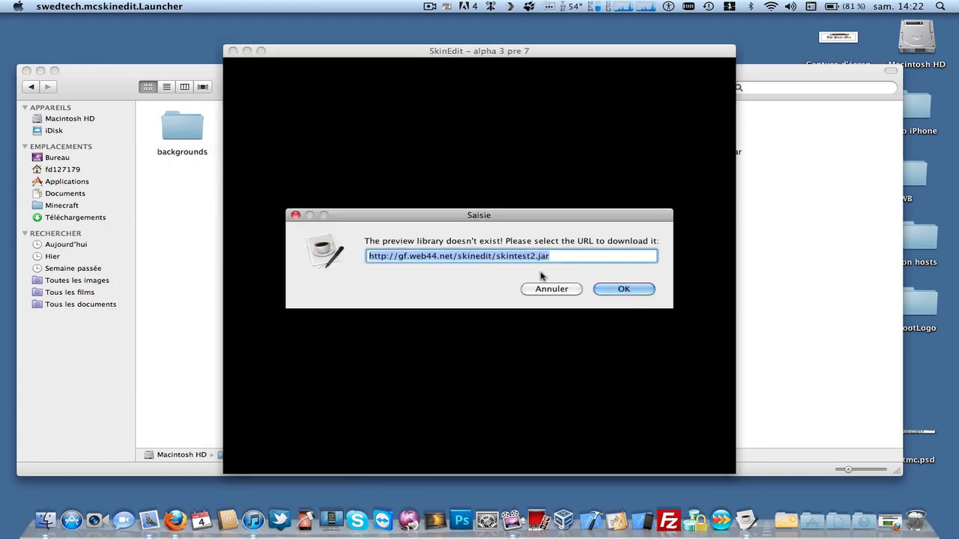
{"action": "left_click", "coordinate": [647, 293]}
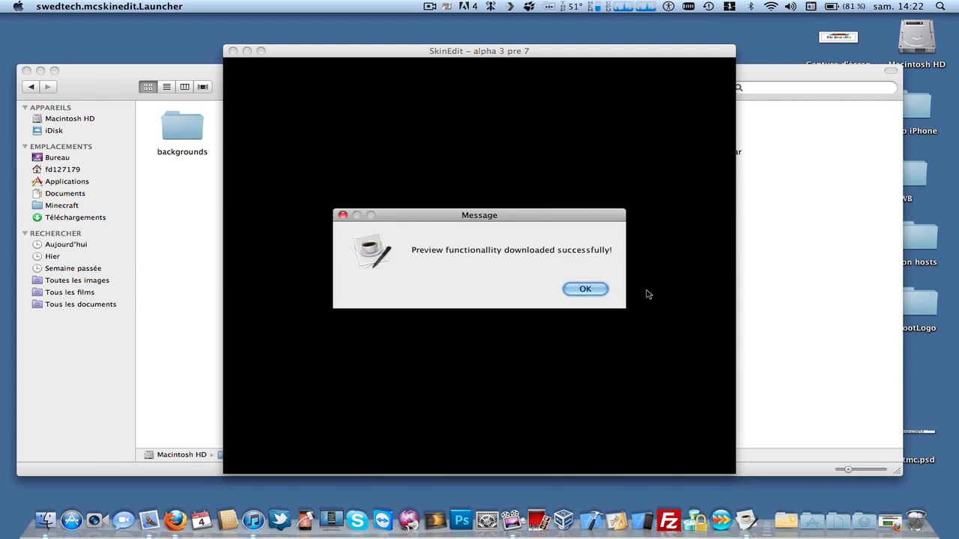
{"action": "left_click", "coordinate": [604, 293]}
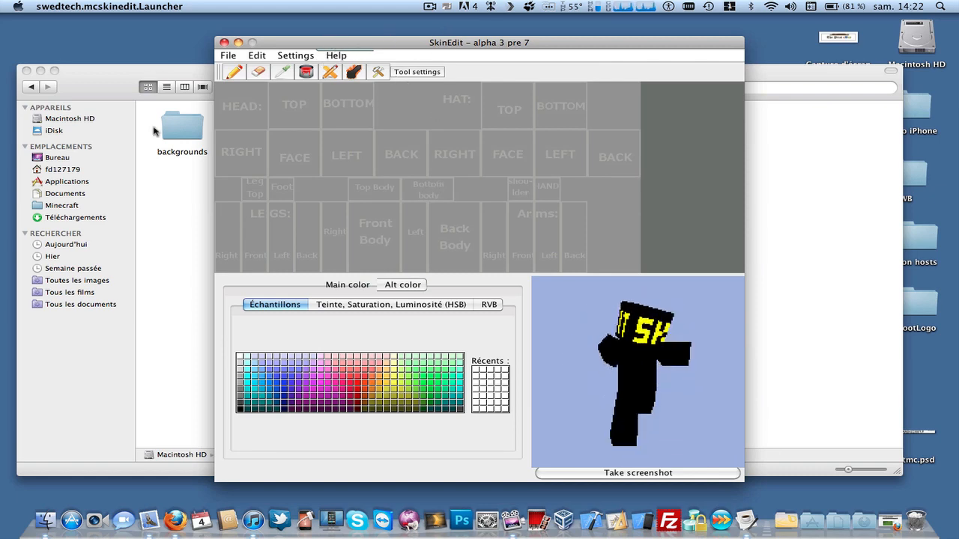
Step: Bring up the Firefox window, switch back to SkinEdit and reposition the SkinEdit window over it
{"action": "left_click", "coordinate": [176, 521]}
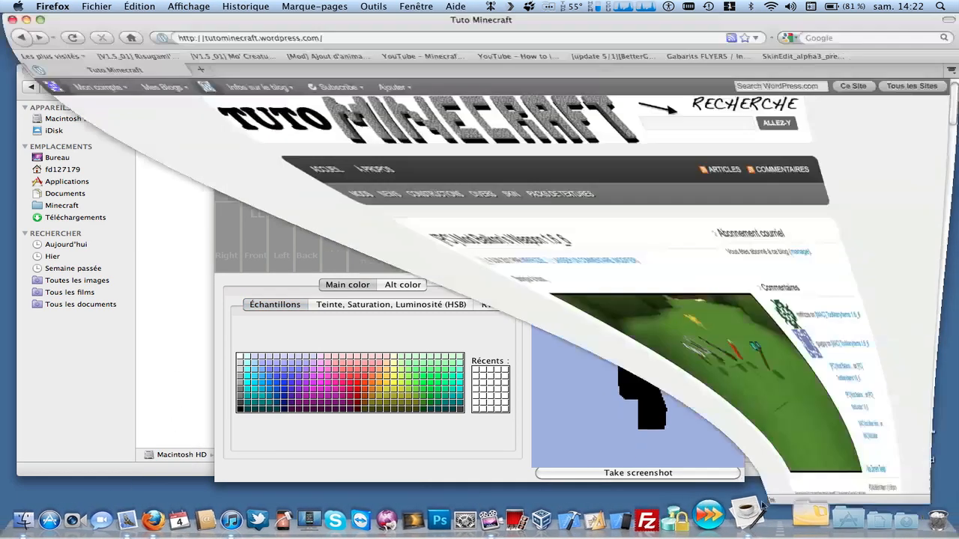
{"action": "left_click", "coordinate": [756, 512]}
{"action": "left_click_drag", "start_coordinate": [466, 43], "coordinate": [434, 45]}
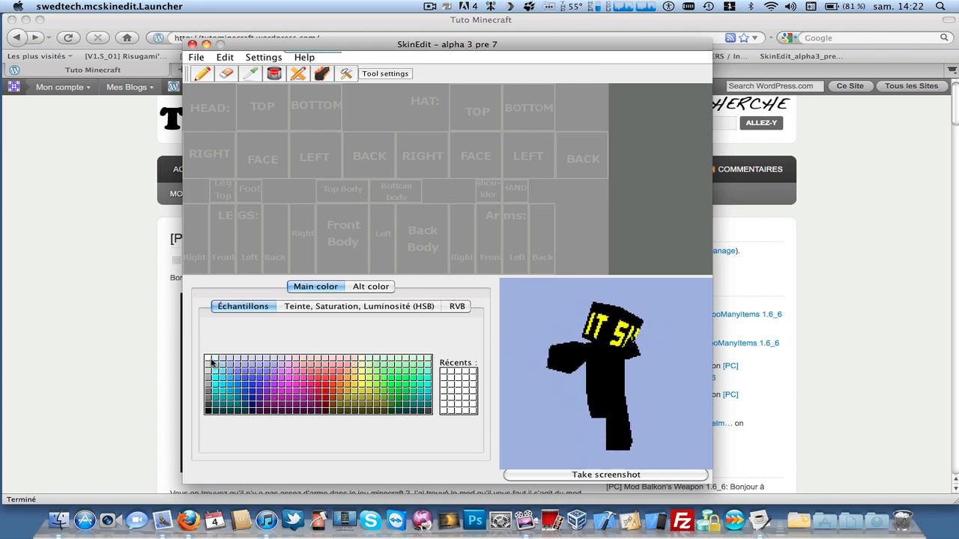
Step: Try magenta and golden yellow swatches as the main color
{"action": "left_click", "coordinate": [283, 393]}
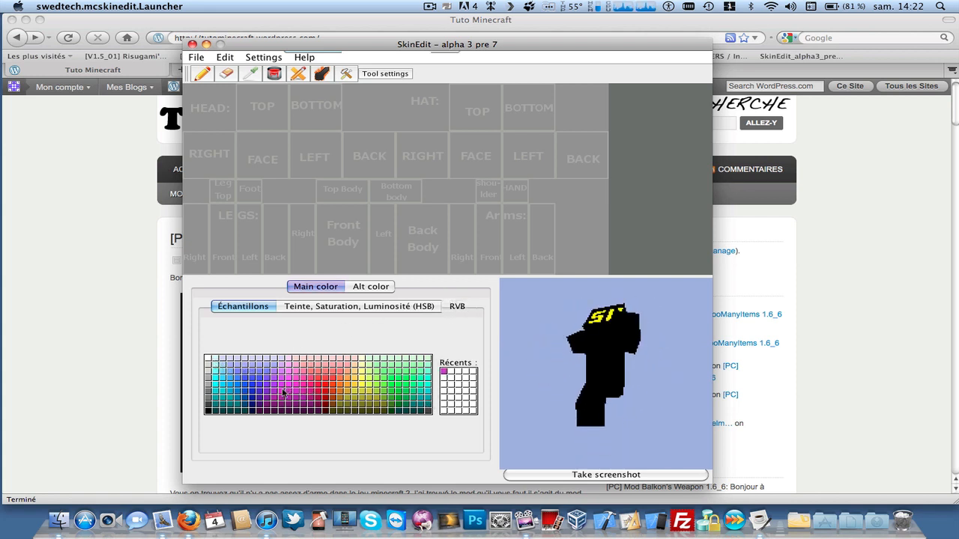
{"action": "left_click", "coordinate": [289, 391]}
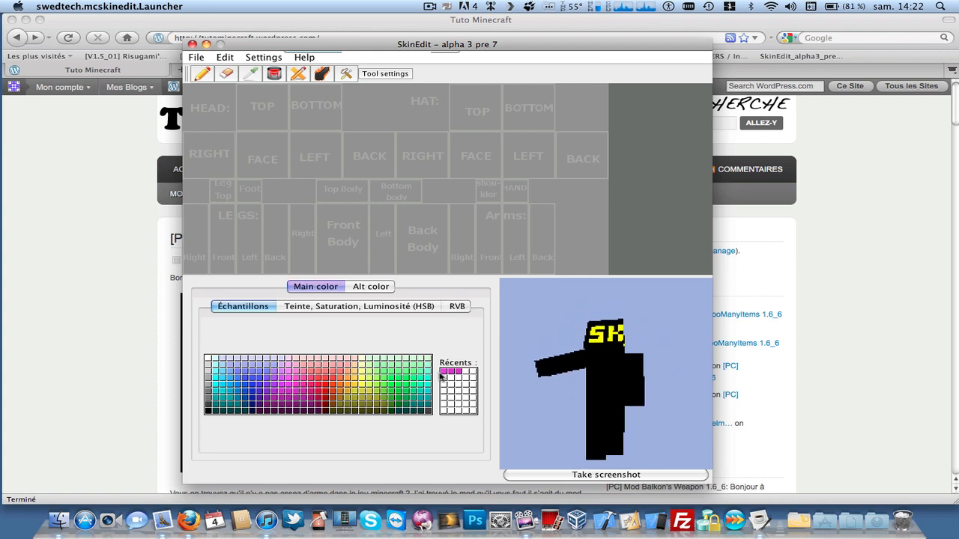
{"action": "left_click", "coordinate": [359, 379]}
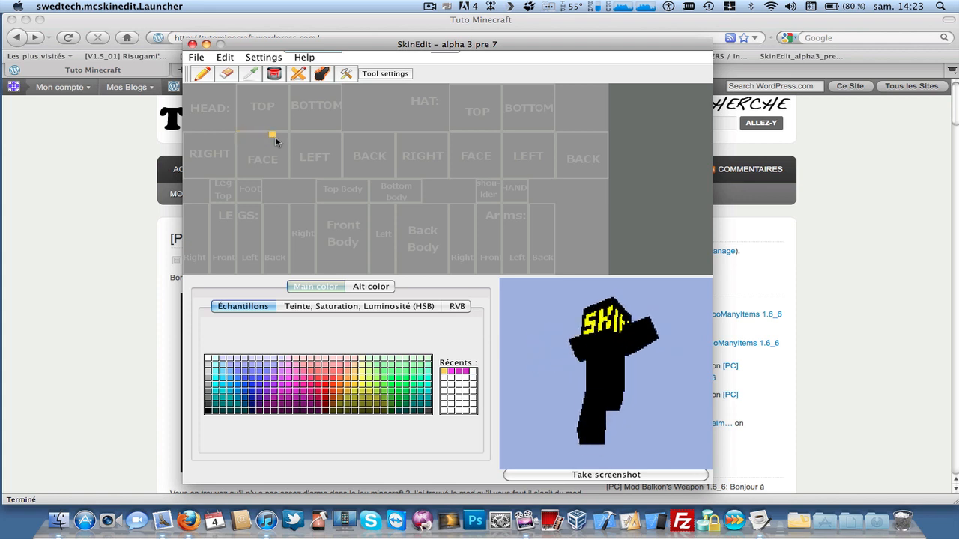
Step: Draw test strokes in light pink shades across the front body and neighbouring parts of the skin template
{"action": "left_click", "coordinate": [337, 362]}
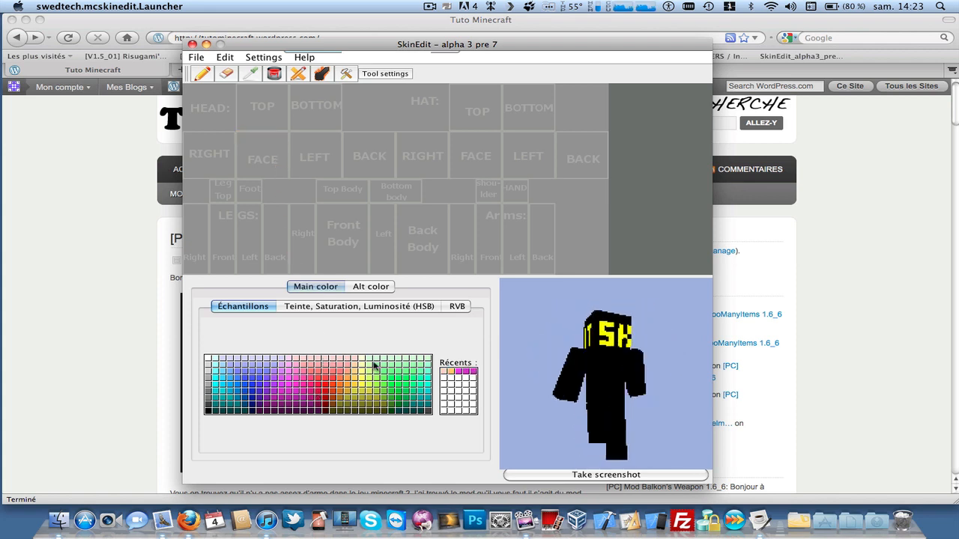
{"action": "left_click", "coordinate": [355, 362]}
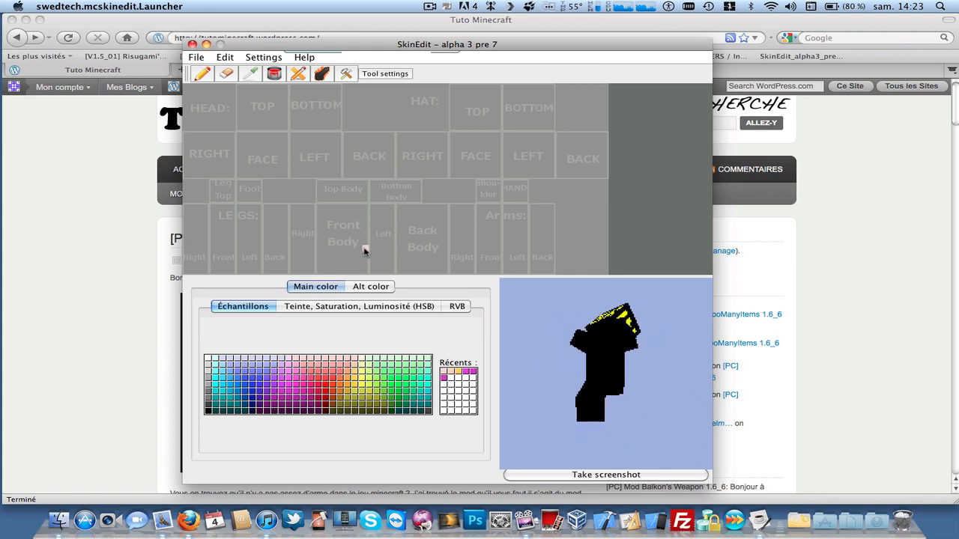
{"action": "left_click_drag", "start_coordinate": [365, 251], "coordinate": [318, 266]}
{"action": "left_click", "coordinate": [339, 364]}
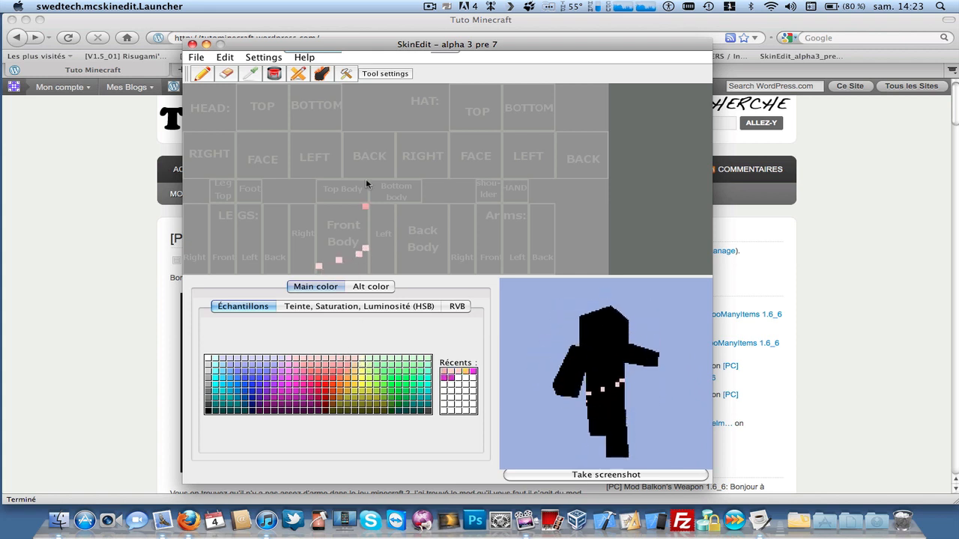
{"action": "left_click", "coordinate": [319, 367]}
{"action": "mouse_move", "coordinate": [321, 225]}
{"action": "left_mouse_down"}
{"action": "mouse_move", "coordinate": [390, 222]}
{"action": "mouse_move", "coordinate": [438, 190]}
{"action": "mouse_move", "coordinate": [424, 122]}
{"action": "mouse_move", "coordinate": [347, 139]}
{"action": "mouse_move", "coordinate": [338, 147]}
{"action": "mouse_move", "coordinate": [377, 158]}
{"action": "mouse_move", "coordinate": [333, 175]}
{"action": "left_mouse_up"}
{"action": "left_click", "coordinate": [310, 363]}
Step: Fill the whole skin template with light peach and pencil over the remaining pink strokes in the same color
{"action": "left_click", "coordinate": [357, 365]}
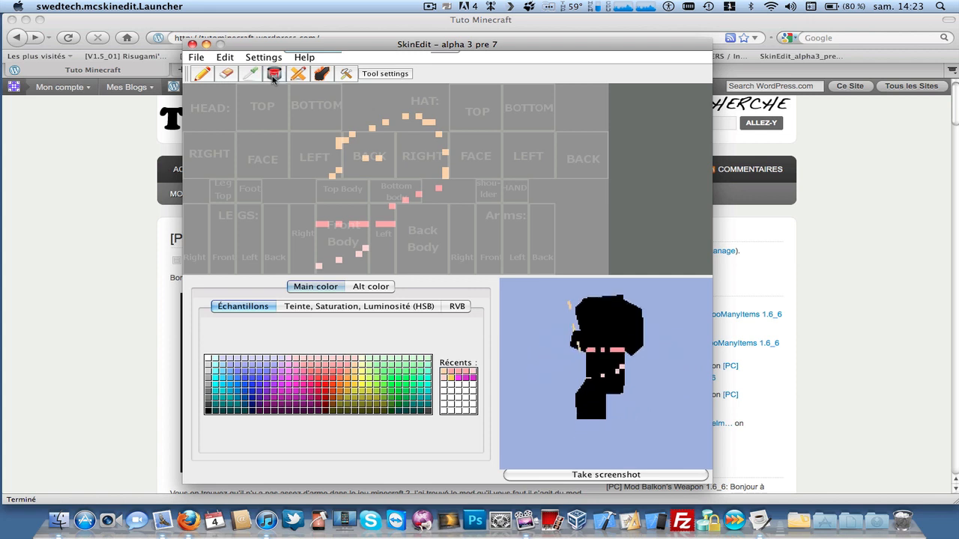
{"action": "left_click", "coordinate": [296, 128]}
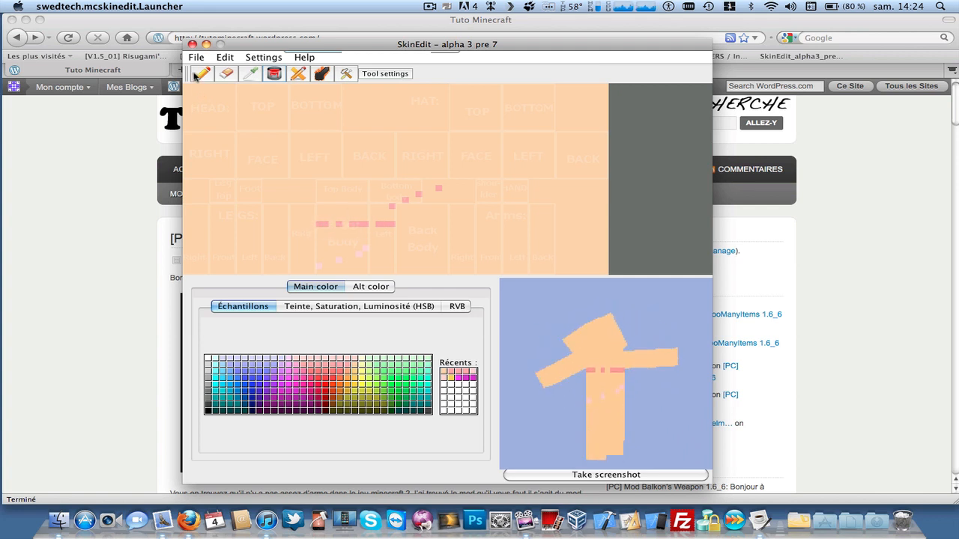
{"action": "left_click", "coordinate": [198, 76]}
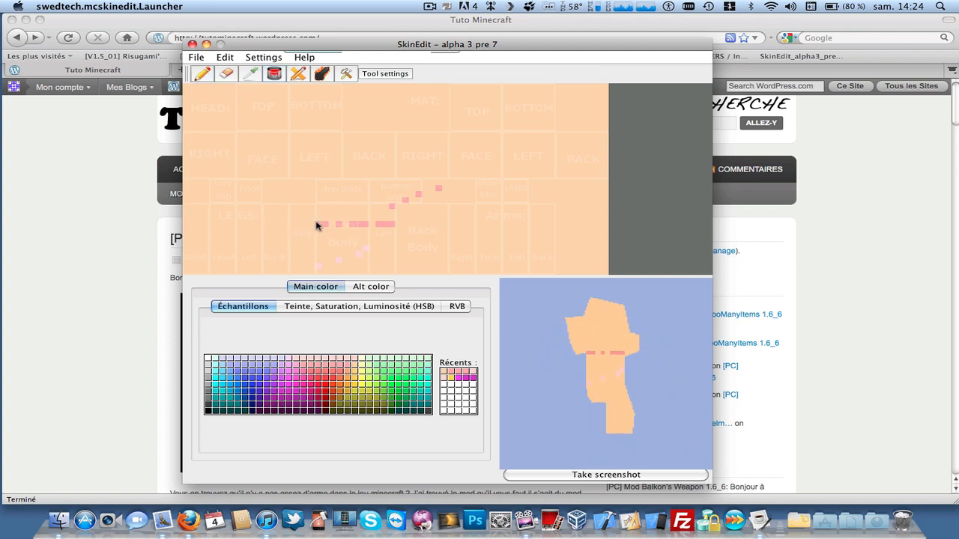
{"action": "left_click_drag", "start_coordinate": [315, 224], "coordinate": [400, 224]}
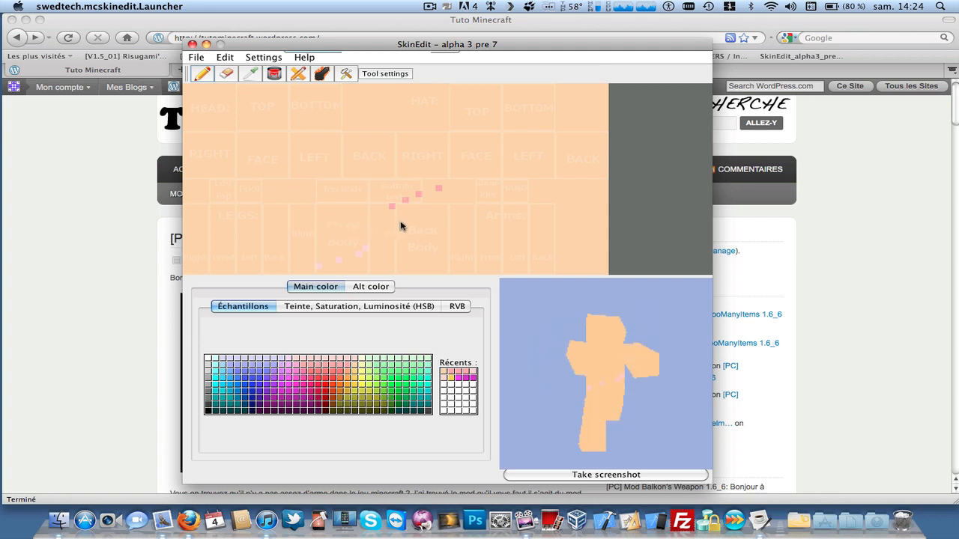
{"action": "mouse_move", "coordinate": [445, 188]}
{"action": "left_mouse_down"}
{"action": "mouse_move", "coordinate": [390, 208]}
{"action": "mouse_move", "coordinate": [363, 259]}
{"action": "mouse_move", "coordinate": [320, 269]}
{"action": "left_mouse_up"}
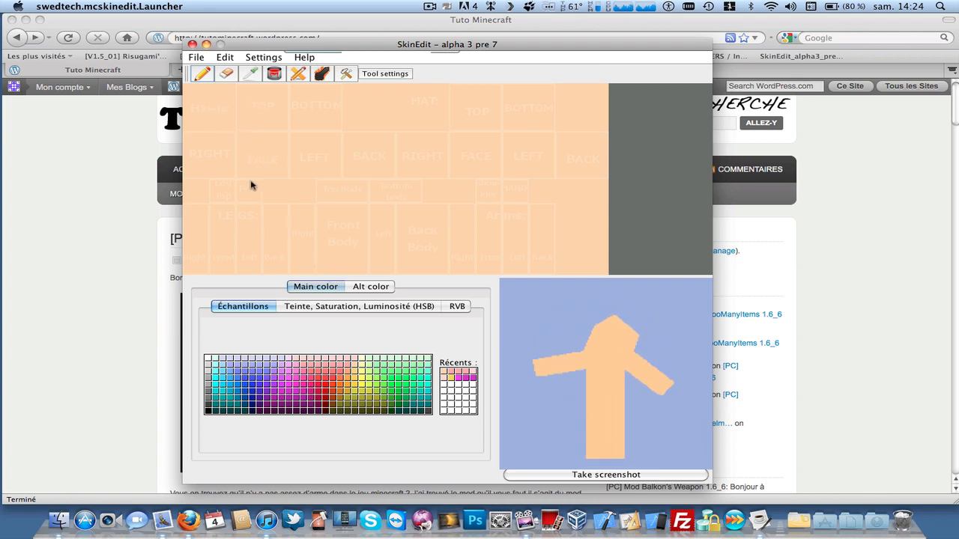
Step: Paint the head's FACE square solid coral red with the pencil
{"action": "left_click", "coordinate": [338, 378]}
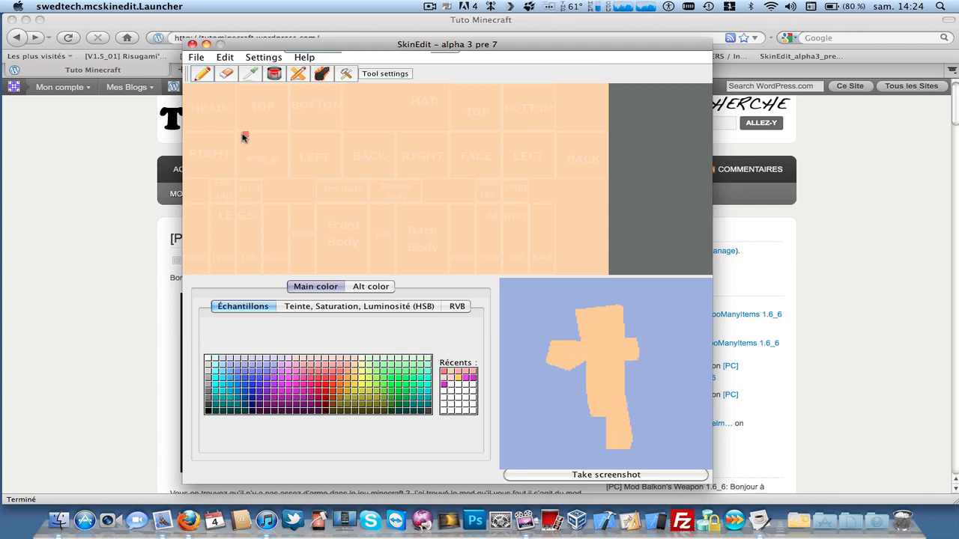
{"action": "left_click_drag", "start_coordinate": [239, 135], "coordinate": [237, 143]}
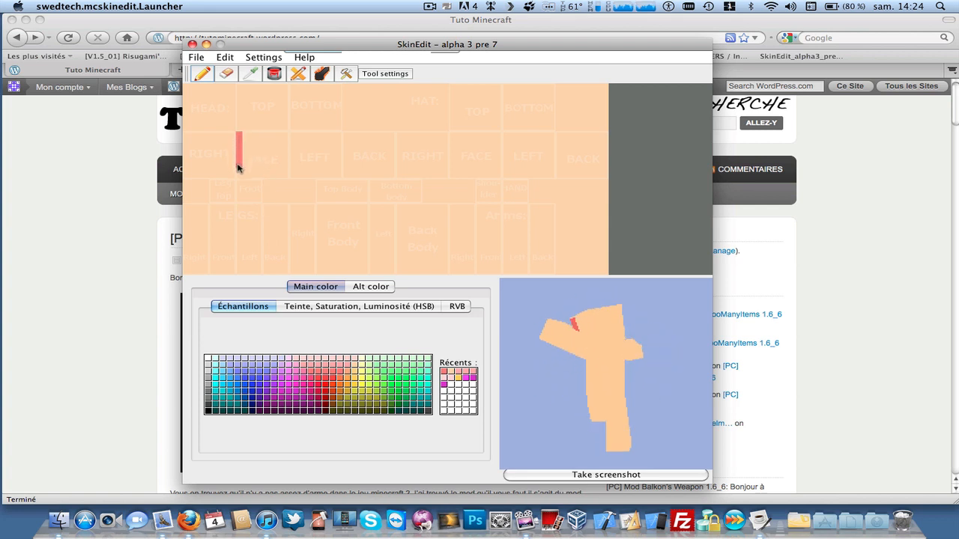
{"action": "mouse_move", "coordinate": [239, 176]}
{"action": "left_mouse_down"}
{"action": "mouse_move", "coordinate": [279, 178]}
{"action": "mouse_move", "coordinate": [286, 139]}
{"action": "mouse_move", "coordinate": [253, 137]}
{"action": "mouse_move", "coordinate": [245, 146]}
{"action": "mouse_move", "coordinate": [244, 163]}
{"action": "mouse_move", "coordinate": [270, 174]}
{"action": "mouse_move", "coordinate": [280, 153]}
{"action": "mouse_move", "coordinate": [262, 167]}
{"action": "mouse_move", "coordinate": [274, 148]}
{"action": "mouse_move", "coordinate": [255, 154]}
{"action": "left_mouse_up"}
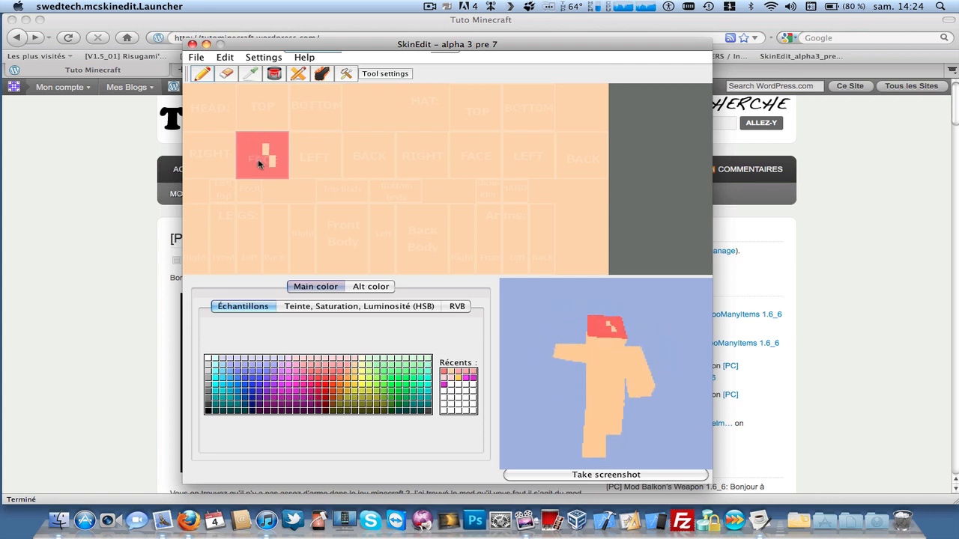
{"action": "left_click", "coordinate": [325, 218]}
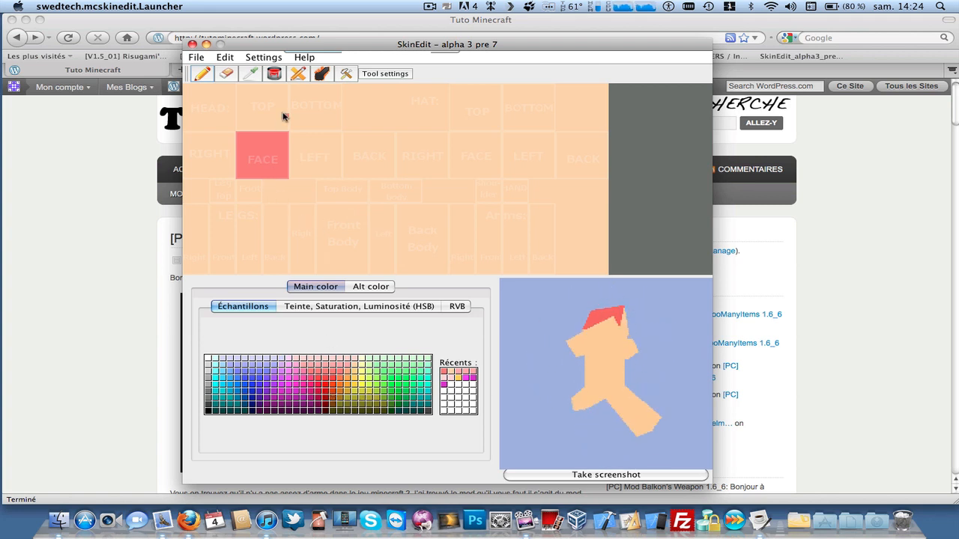
Step: Draw rough coral red pencil strokes across the head's TOP square
{"action": "left_click", "coordinate": [249, 93]}
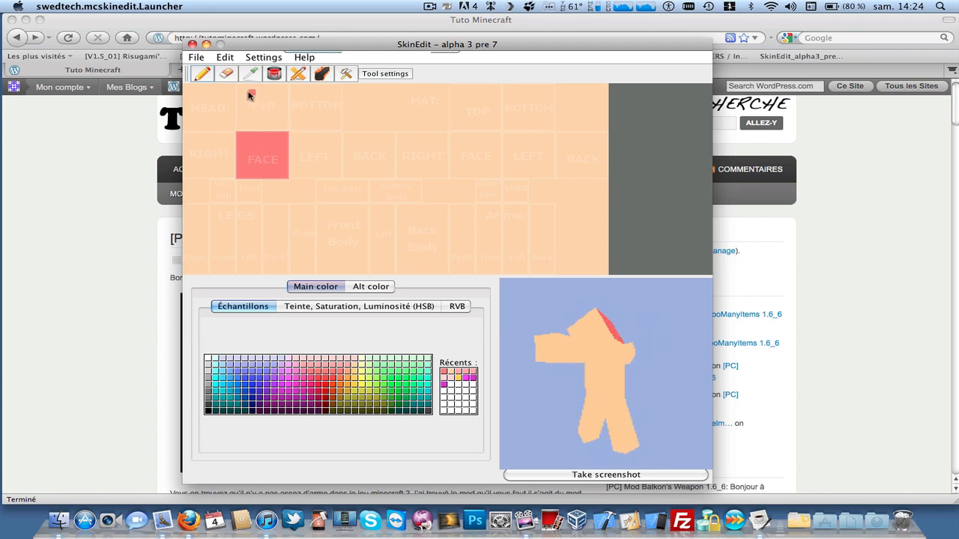
{"action": "mouse_move", "coordinate": [249, 93]}
{"action": "left_mouse_down"}
{"action": "mouse_move", "coordinate": [238, 88]}
{"action": "mouse_move", "coordinate": [276, 89]}
{"action": "mouse_move", "coordinate": [299, 133]}
{"action": "left_mouse_up"}
{"action": "mouse_move", "coordinate": [239, 88]}
{"action": "left_mouse_down"}
{"action": "mouse_move", "coordinate": [245, 137]}
{"action": "mouse_move", "coordinate": [274, 90]}
{"action": "mouse_move", "coordinate": [253, 96]}
{"action": "mouse_move", "coordinate": [251, 131]}
{"action": "mouse_move", "coordinate": [318, 146]}
{"action": "left_mouse_up"}
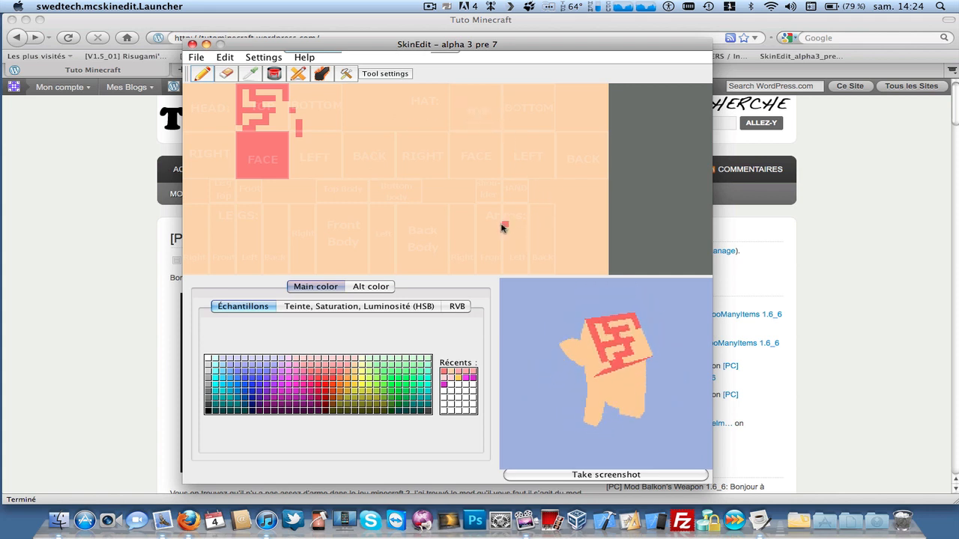
Step: Outline and scribble over the LEGS section in green, and add green strokes to the body's Right panel
{"action": "left_click", "coordinate": [387, 392]}
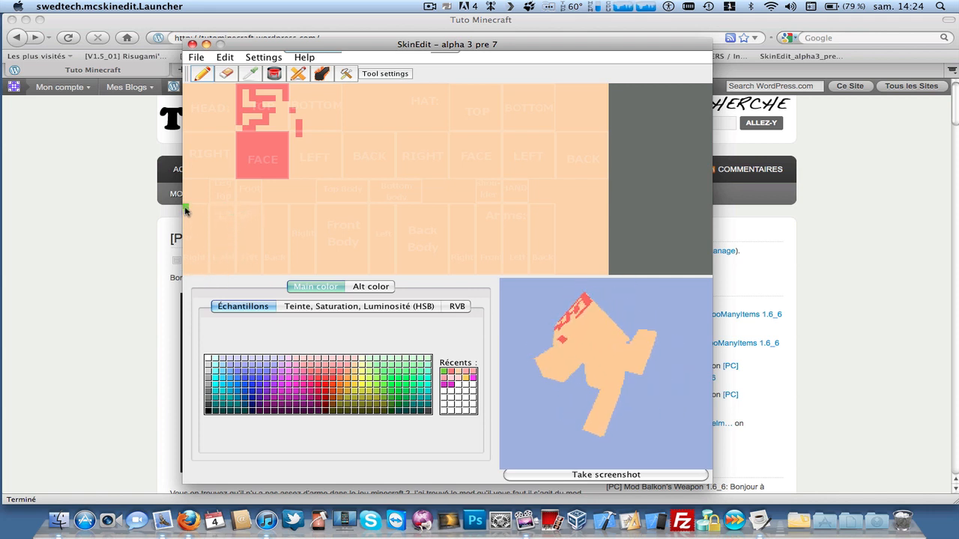
{"action": "mouse_move", "coordinate": [190, 210]}
{"action": "left_mouse_down"}
{"action": "mouse_move", "coordinate": [296, 209]}
{"action": "mouse_move", "coordinate": [288, 209]}
{"action": "mouse_move", "coordinate": [286, 273]}
{"action": "mouse_move", "coordinate": [184, 273]}
{"action": "mouse_move", "coordinate": [243, 276]}
{"action": "mouse_move", "coordinate": [185, 269]}
{"action": "mouse_move", "coordinate": [189, 197]}
{"action": "mouse_move", "coordinate": [201, 245]}
{"action": "mouse_move", "coordinate": [249, 245]}
{"action": "mouse_move", "coordinate": [238, 249]}
{"action": "mouse_move", "coordinate": [232, 229]}
{"action": "mouse_move", "coordinate": [253, 220]}
{"action": "mouse_move", "coordinate": [263, 242]}
{"action": "mouse_move", "coordinate": [243, 234]}
{"action": "mouse_move", "coordinate": [253, 224]}
{"action": "mouse_move", "coordinate": [262, 248]}
{"action": "left_mouse_up"}
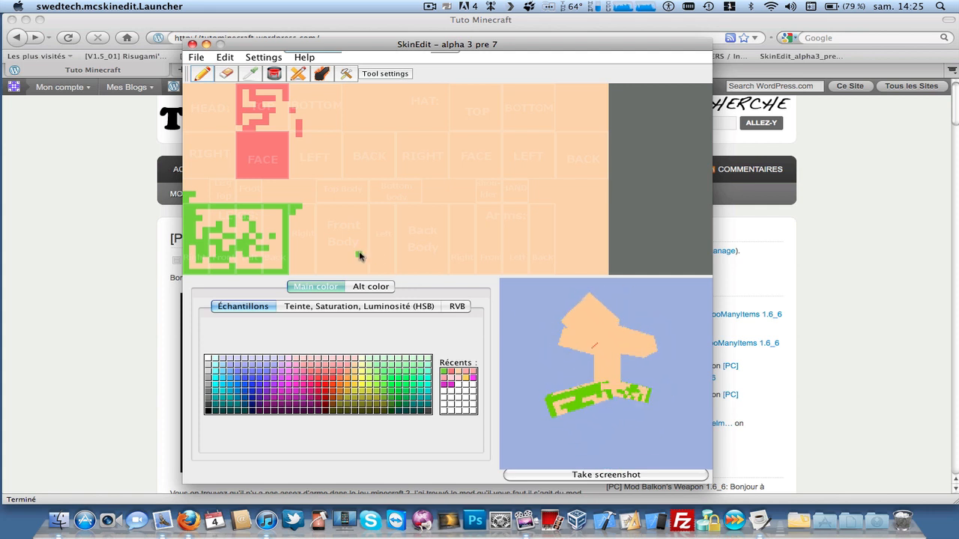
{"action": "left_click_drag", "start_coordinate": [302, 214], "coordinate": [299, 262]}
{"action": "mouse_move", "coordinate": [301, 219]}
{"action": "left_mouse_down"}
{"action": "mouse_move", "coordinate": [312, 208]}
{"action": "mouse_move", "coordinate": [314, 268]}
{"action": "mouse_move", "coordinate": [297, 274]}
{"action": "left_mouse_up"}
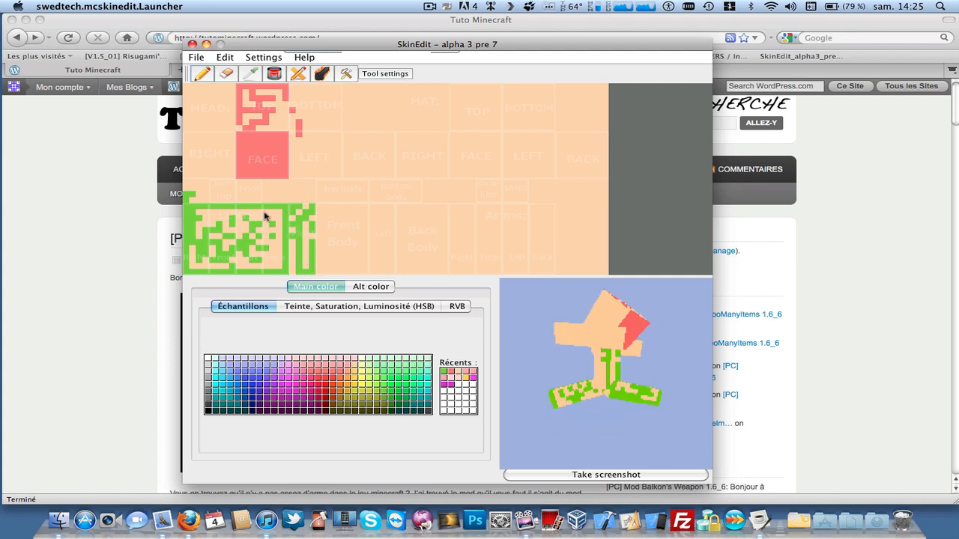
Step: Paint over the body's Right panel in blue, leaving a few stray pixels
{"action": "left_click_drag", "start_coordinate": [624, 357], "coordinate": [574, 362]}
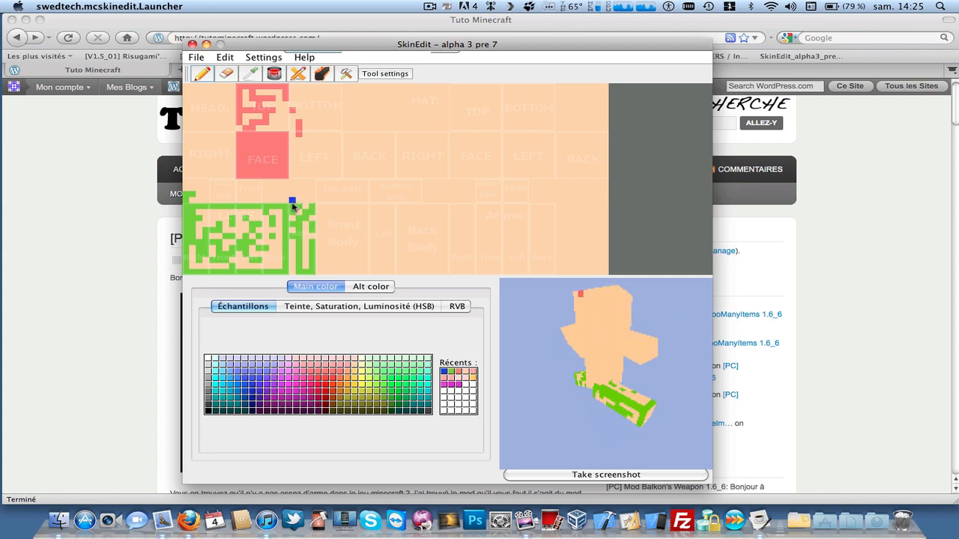
{"action": "mouse_move", "coordinate": [313, 244]}
{"action": "left_mouse_down"}
{"action": "mouse_move", "coordinate": [297, 269]}
{"action": "mouse_move", "coordinate": [298, 215]}
{"action": "left_mouse_up"}
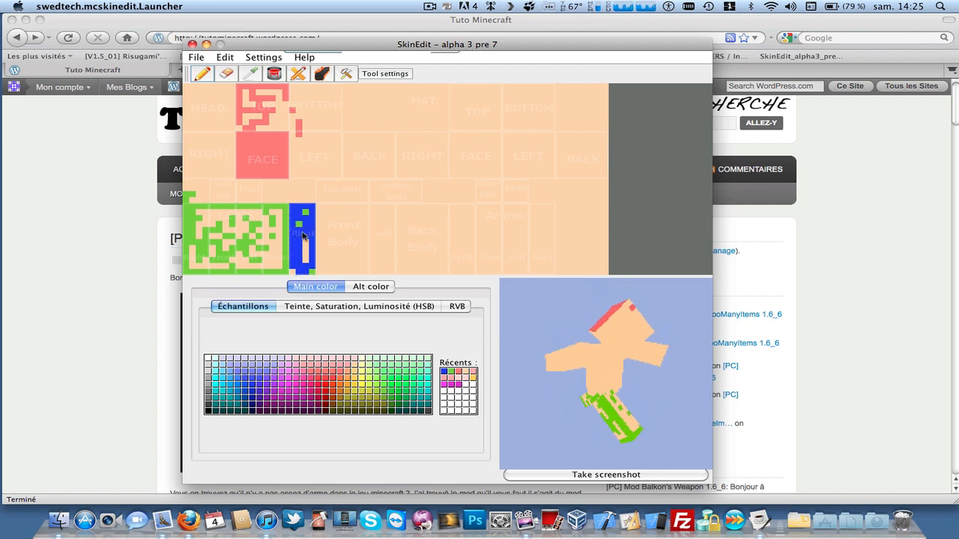
{"action": "left_click_drag", "start_coordinate": [306, 249], "coordinate": [306, 263]}
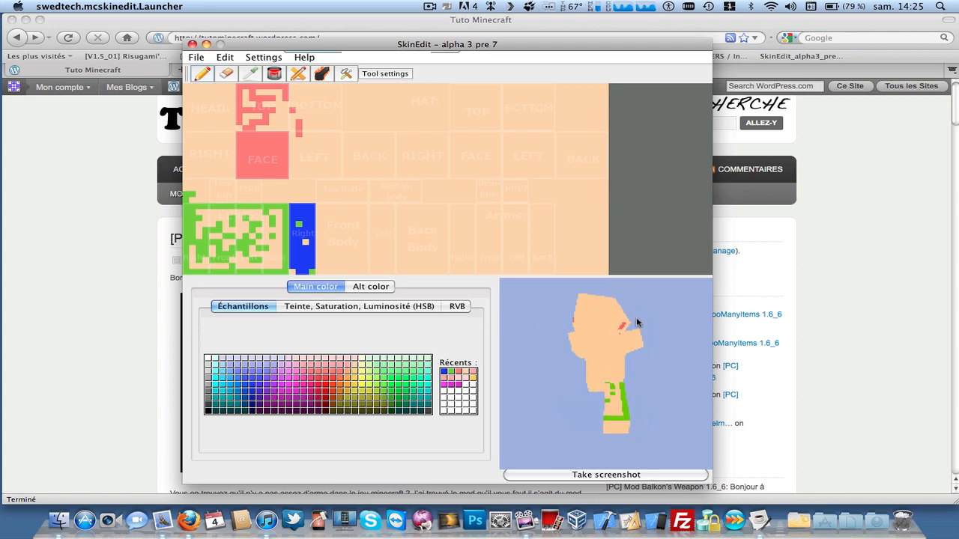
Step: Outline and scribble in blue over the front, left and back body panels and the upper part of the Arms section
{"action": "mouse_move", "coordinate": [305, 234]}
{"action": "left_mouse_down"}
{"action": "mouse_move", "coordinate": [317, 206]}
{"action": "mouse_move", "coordinate": [446, 210]}
{"action": "mouse_move", "coordinate": [448, 275]}
{"action": "mouse_move", "coordinate": [310, 275]}
{"action": "mouse_move", "coordinate": [409, 272]}
{"action": "mouse_move", "coordinate": [333, 270]}
{"action": "mouse_move", "coordinate": [322, 214]}
{"action": "mouse_move", "coordinate": [397, 230]}
{"action": "mouse_move", "coordinate": [404, 246]}
{"action": "mouse_move", "coordinate": [343, 256]}
{"action": "mouse_move", "coordinate": [388, 242]}
{"action": "mouse_move", "coordinate": [363, 240]}
{"action": "mouse_move", "coordinate": [393, 227]}
{"action": "mouse_move", "coordinate": [405, 236]}
{"action": "mouse_move", "coordinate": [437, 207]}
{"action": "mouse_move", "coordinate": [431, 239]}
{"action": "mouse_move", "coordinate": [429, 222]}
{"action": "mouse_move", "coordinate": [351, 227]}
{"action": "mouse_move", "coordinate": [380, 223]}
{"action": "left_mouse_up"}
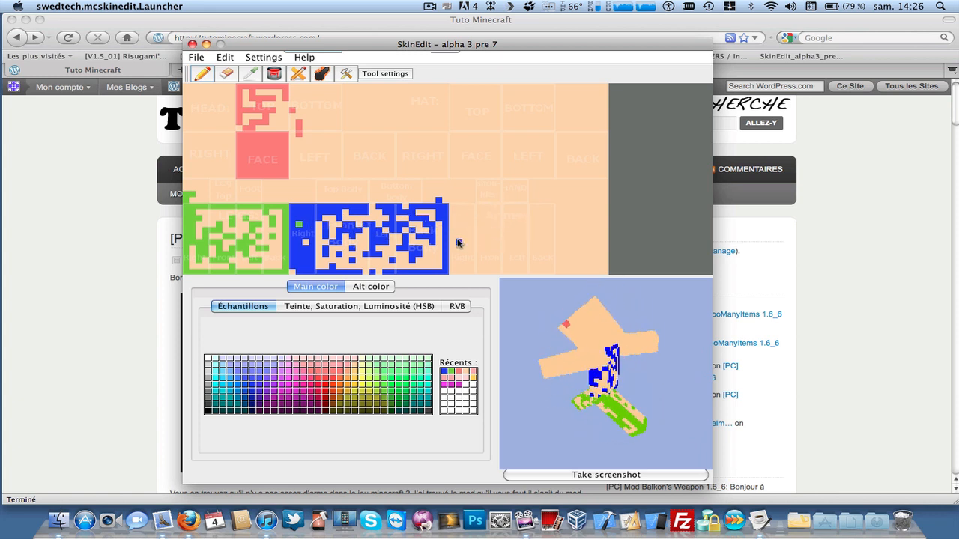
{"action": "mouse_move", "coordinate": [454, 241]}
{"action": "left_mouse_down"}
{"action": "mouse_move", "coordinate": [555, 241]}
{"action": "mouse_move", "coordinate": [551, 205]}
{"action": "mouse_move", "coordinate": [536, 204]}
{"action": "mouse_move", "coordinate": [447, 206]}
{"action": "mouse_move", "coordinate": [532, 208]}
{"action": "mouse_move", "coordinate": [533, 240]}
{"action": "mouse_move", "coordinate": [436, 235]}
{"action": "mouse_move", "coordinate": [445, 215]}
{"action": "mouse_move", "coordinate": [515, 227]}
{"action": "left_mouse_up"}
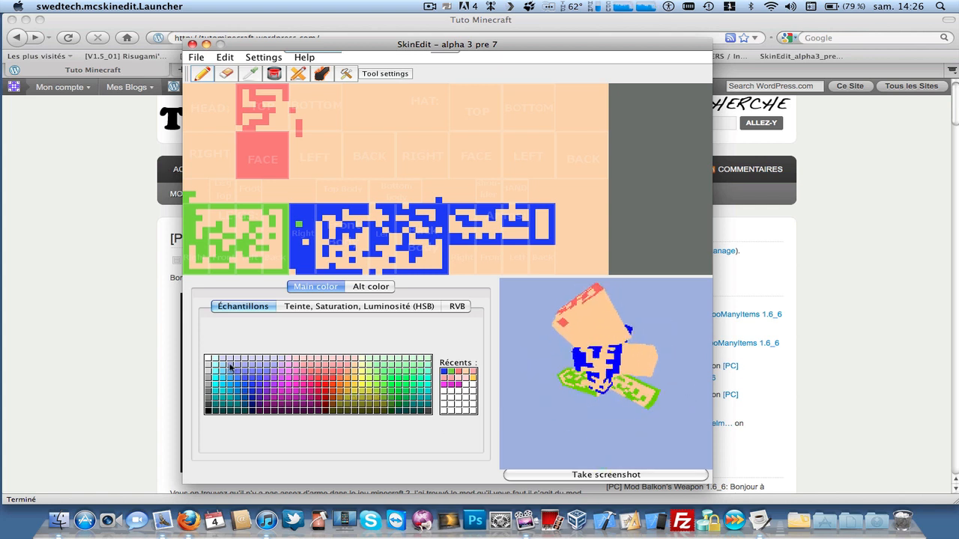
Step: Paint two white square eyes on the head's FACE square and activate the color picker
{"action": "left_click", "coordinate": [259, 146]}
{"action": "left_click", "coordinate": [257, 152]}
{"action": "left_click", "coordinate": [254, 152]}
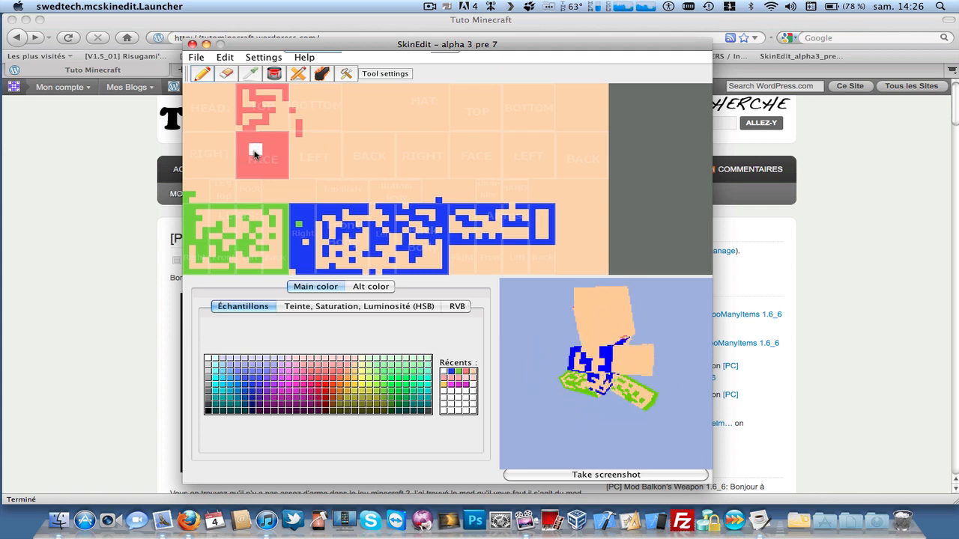
{"action": "left_click", "coordinate": [275, 150]}
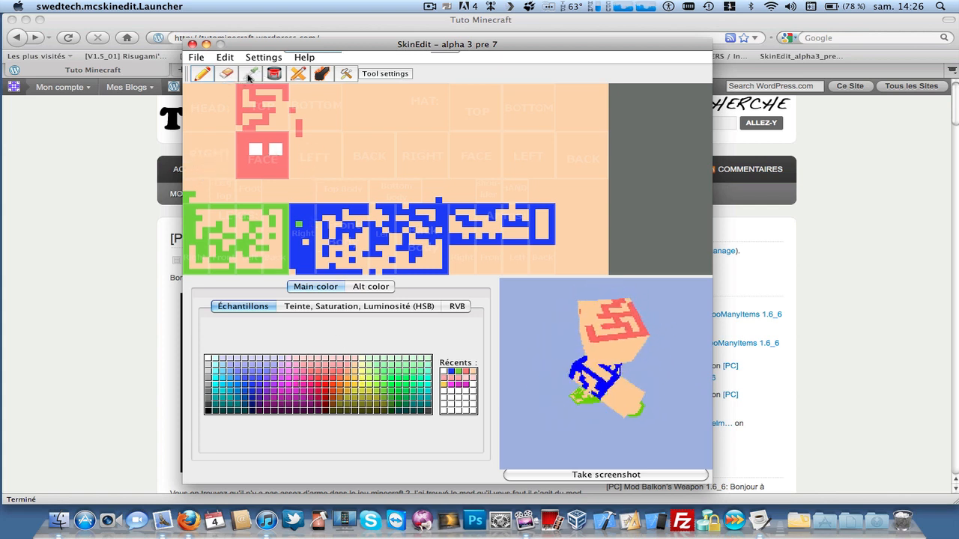
{"action": "left_click", "coordinate": [250, 76]}
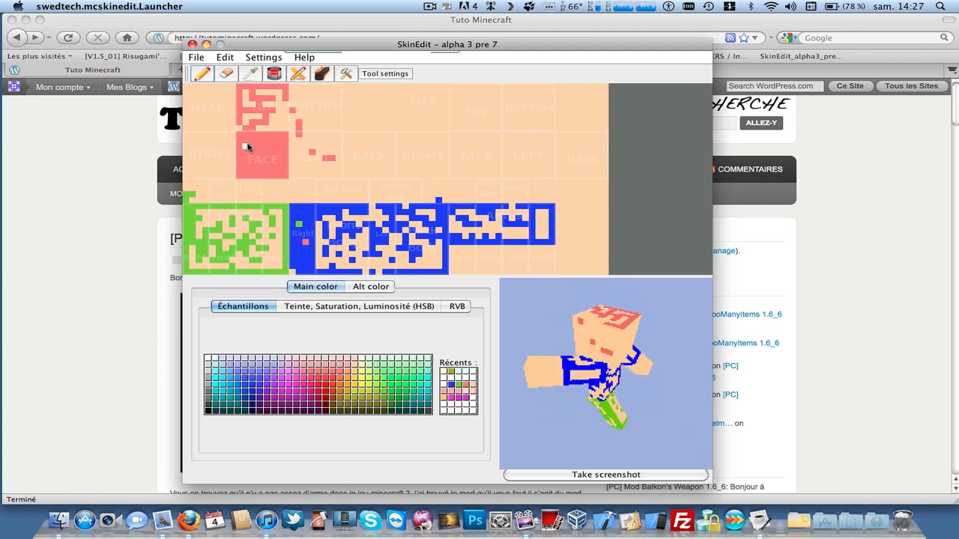
Step: Repaint the white square eyes on the head's FACE square and add a black pupil in the same lower corner of each
{"action": "mouse_move", "coordinate": [248, 147]}
{"action": "left_mouse_down"}
{"action": "mouse_move", "coordinate": [279, 150]}
{"action": "mouse_move", "coordinate": [252, 153]}
{"action": "left_mouse_up"}
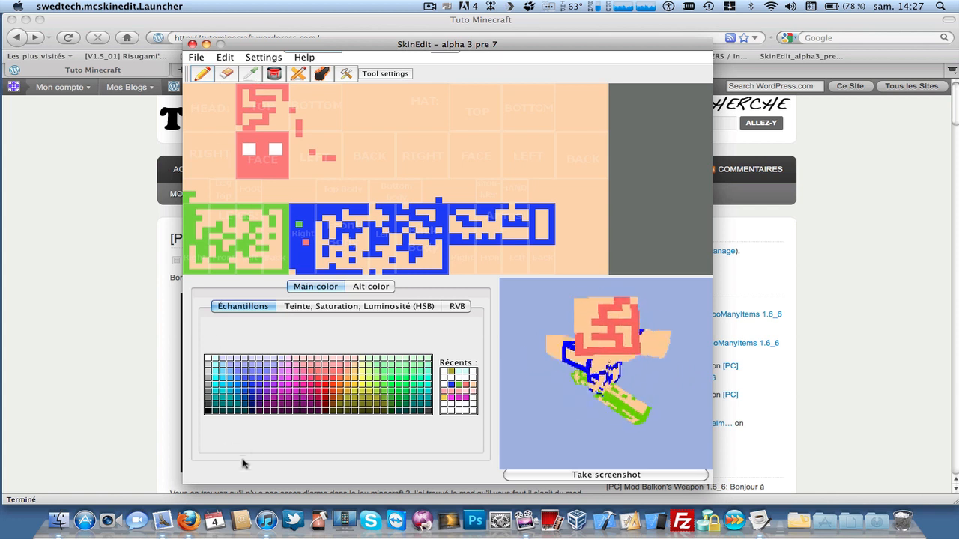
{"action": "left_click", "coordinate": [208, 412]}
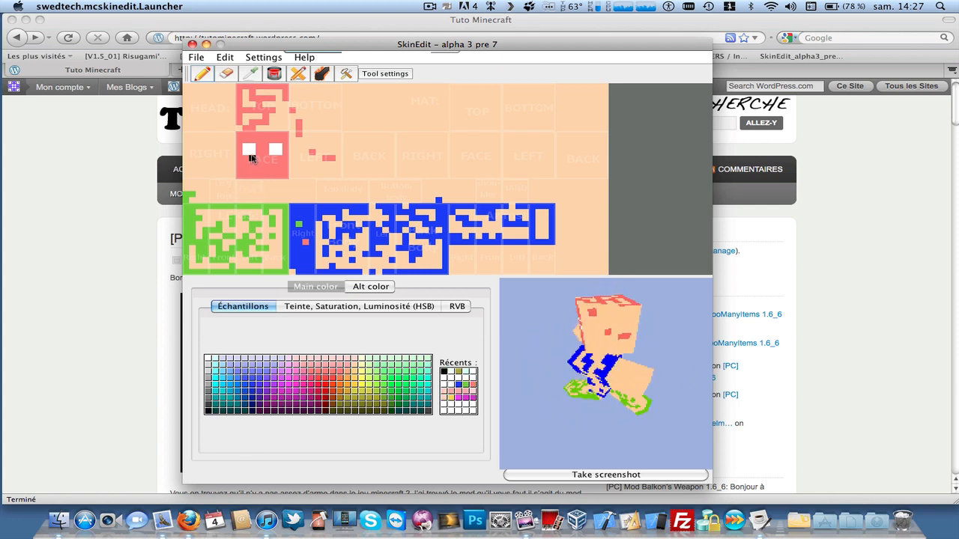
{"action": "left_click_drag", "start_coordinate": [252, 150], "coordinate": [279, 155]}
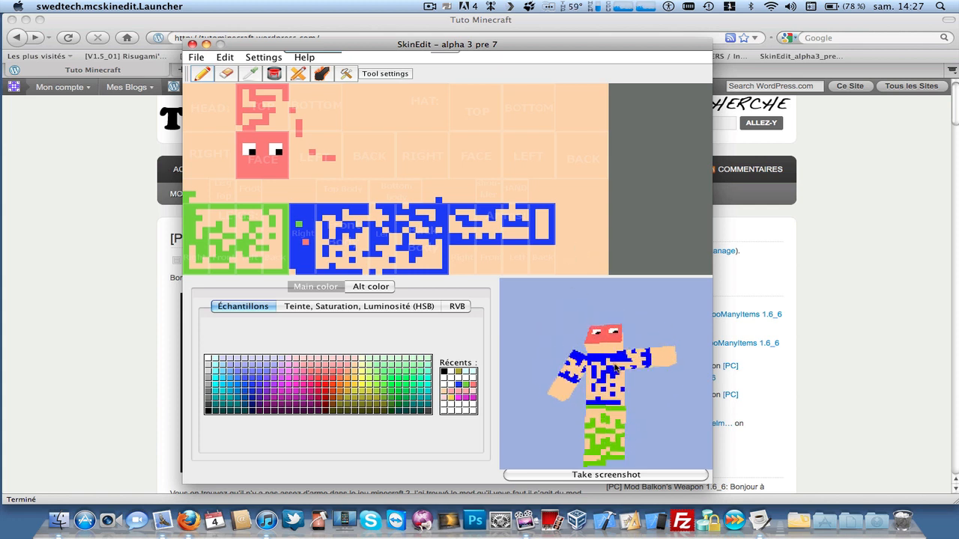
Step: Save the skin as ttmc in the SkinIMG folder inside the Skin folder
{"action": "left_click", "coordinate": [196, 59]}
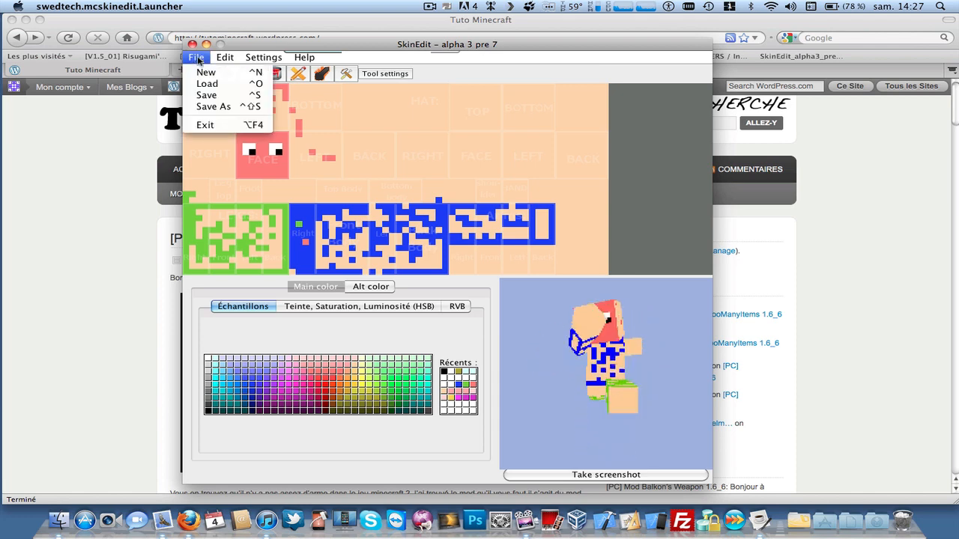
{"action": "left_click", "coordinate": [212, 96]}
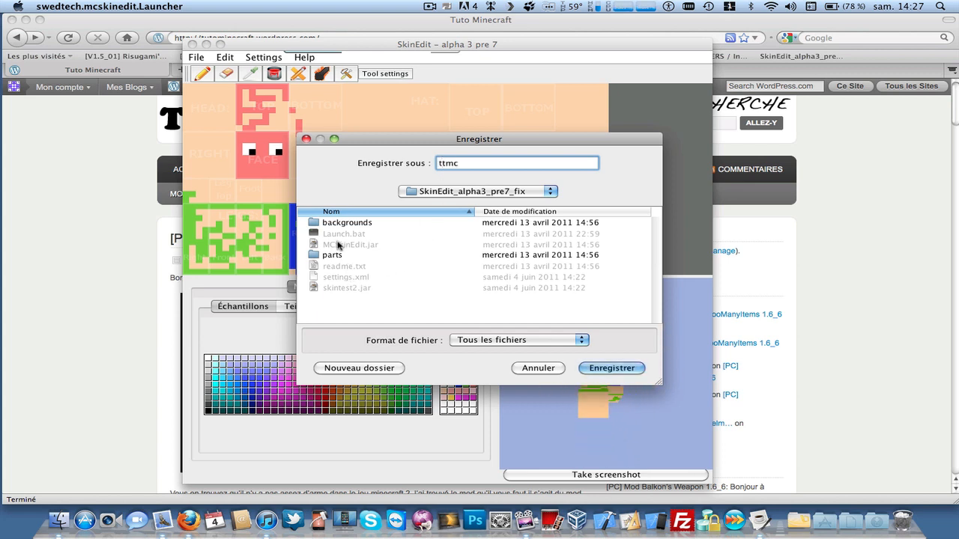
{"action": "left_click", "coordinate": [500, 197]}
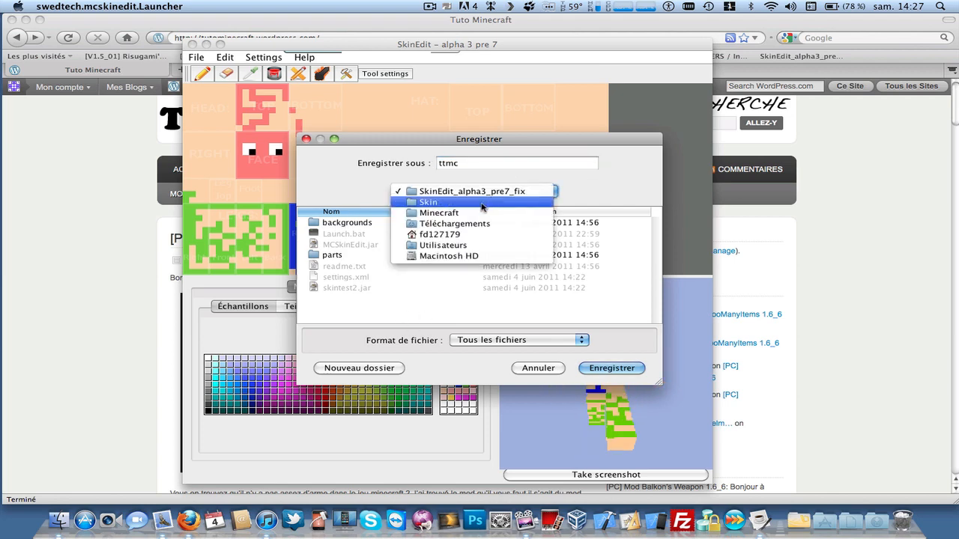
{"action": "left_click", "coordinate": [483, 205]}
{"action": "left_click", "coordinate": [335, 245]}
{"action": "double_click", "coordinate": [335, 245]}
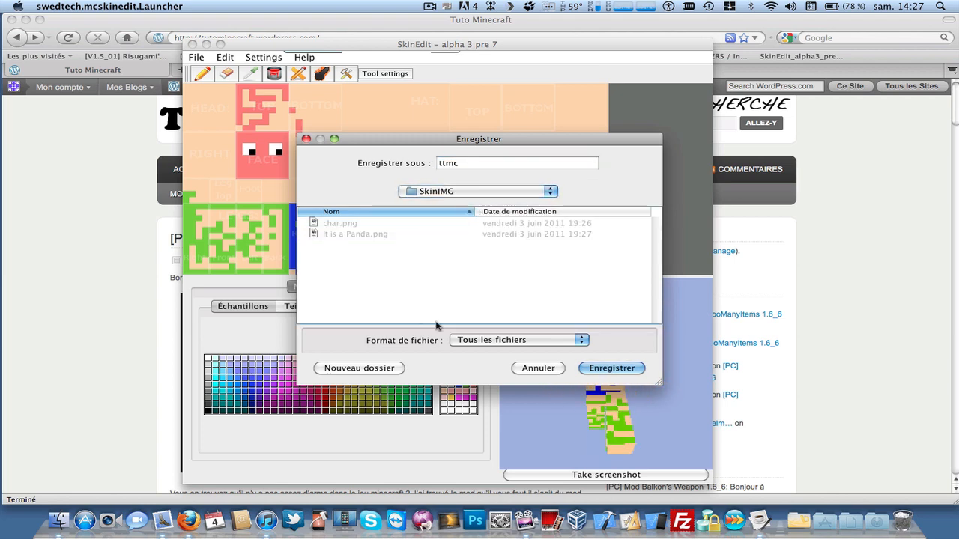
{"action": "left_click", "coordinate": [607, 369]}
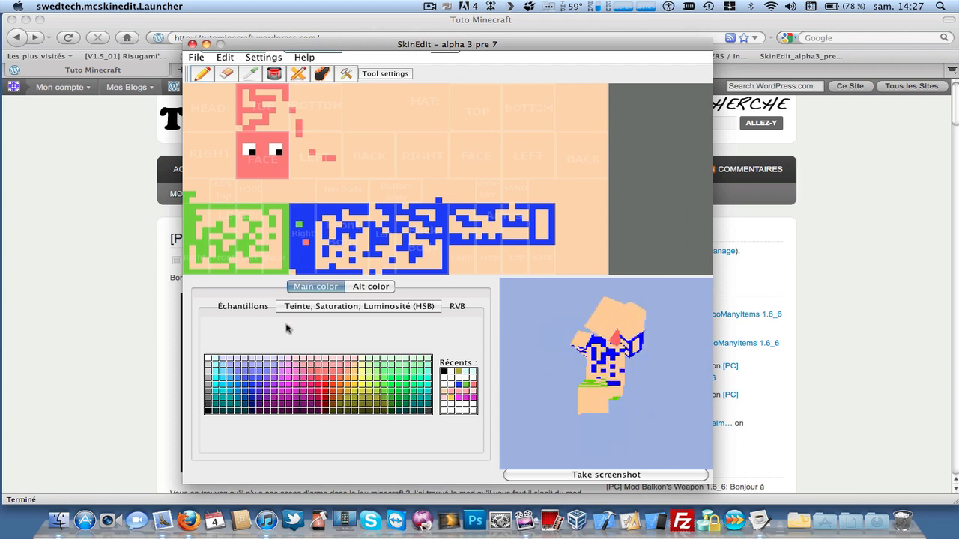
Step: Switch to Finder, open the SkinIMG folder and preview the saved ttmc.png
{"action": "left_click", "coordinate": [111, 272]}
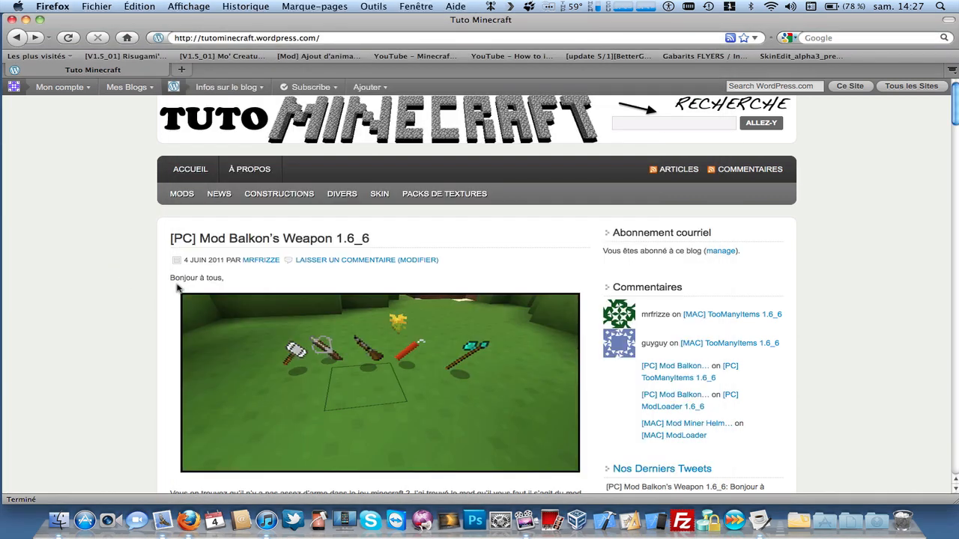
{"action": "left_click", "coordinate": [60, 512]}
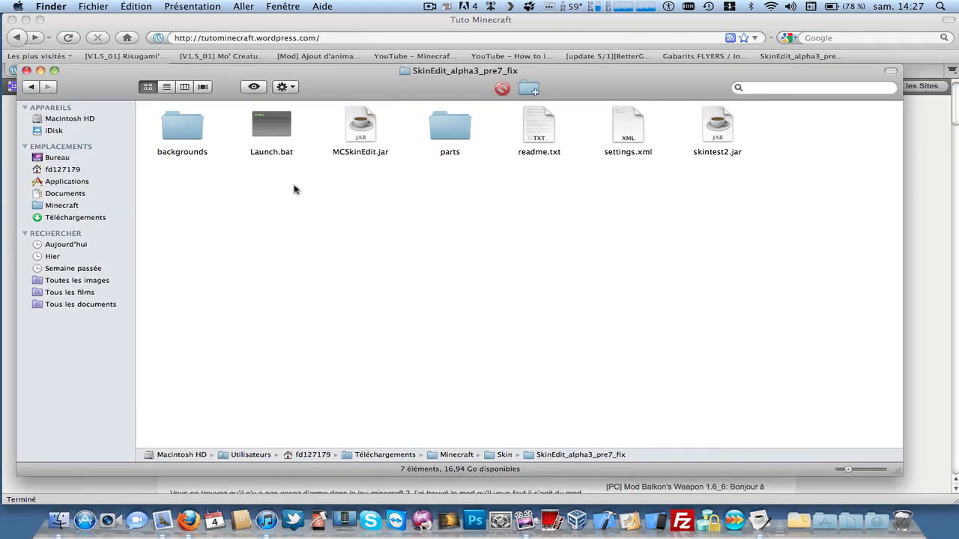
{"action": "left_click", "coordinate": [47, 86]}
{"action": "double_click", "coordinate": [268, 131]}
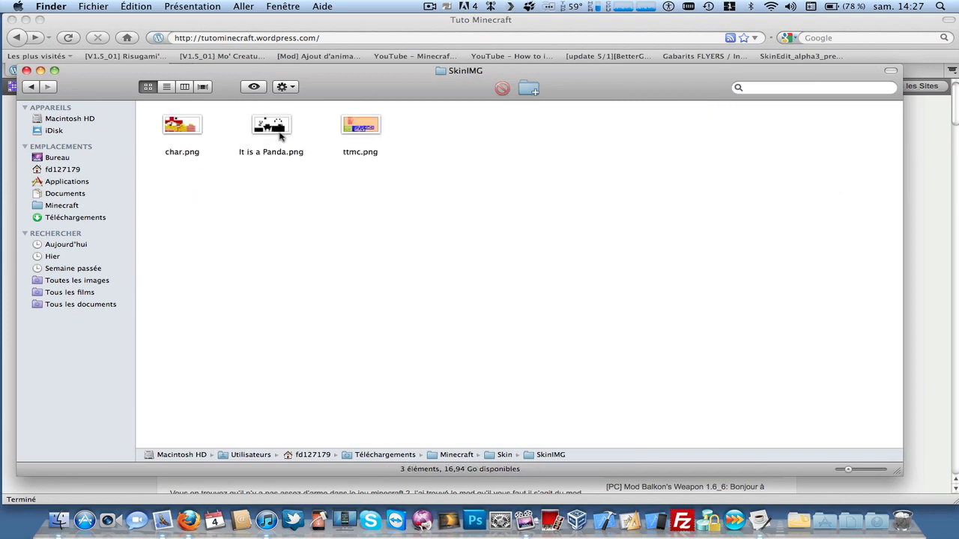
{"action": "key", "text": "space"}
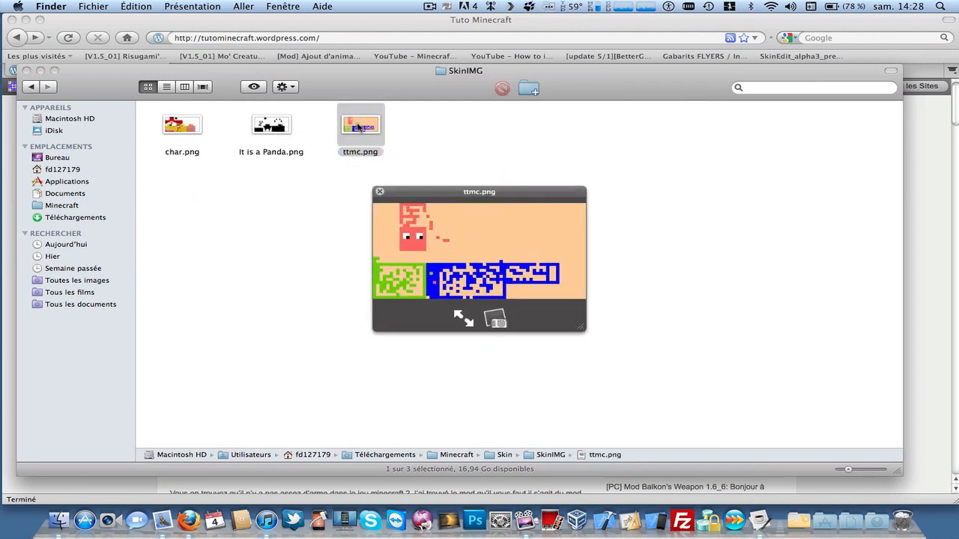
Step: Open ttmc.png in Aperçu to view the skin image, and close it again
{"action": "double_click", "coordinate": [360, 127]}
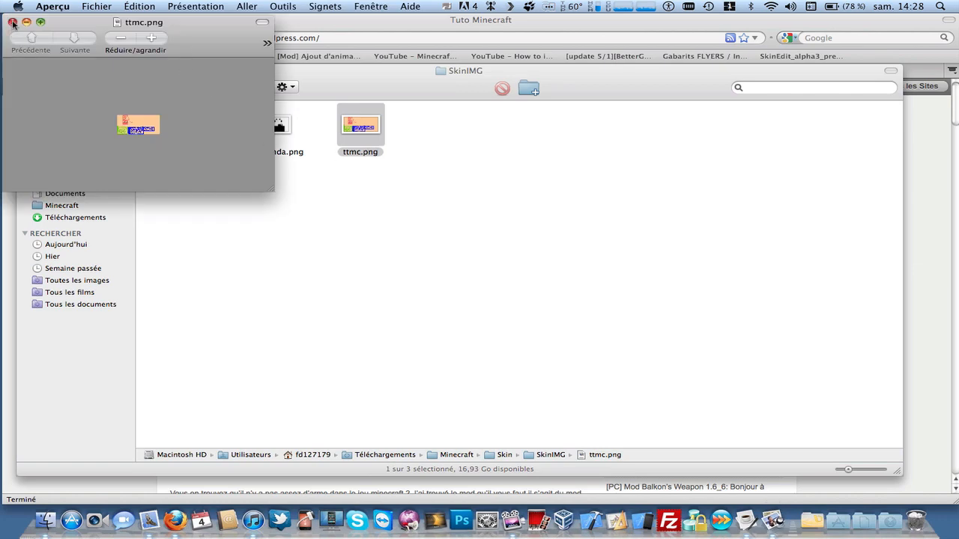
{"action": "left_click", "coordinate": [13, 23]}
{"action": "mouse_move", "coordinate": [957, 538]}
{"action": "left_click", "coordinate": [622, 330]}
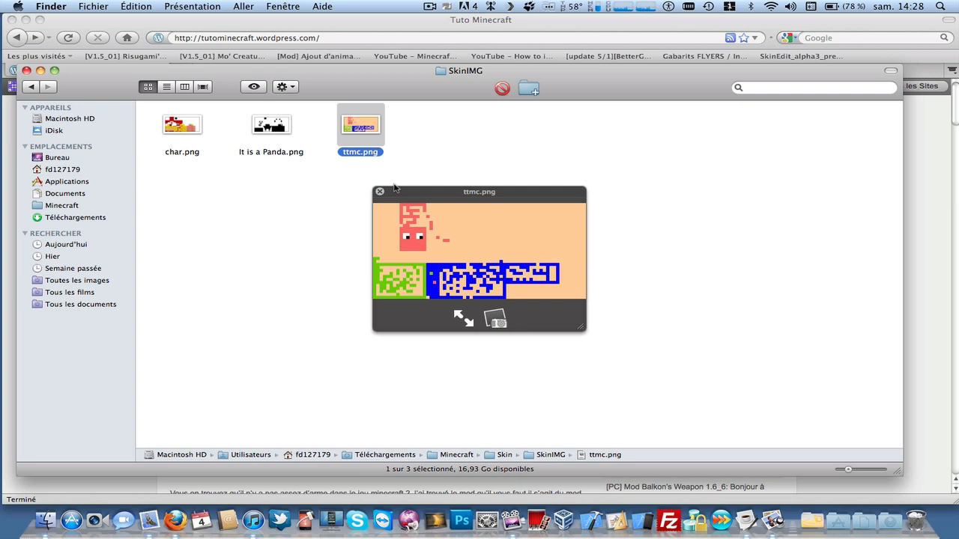
Step: Close the ttmc.png quick preview and the SkinIMG folder window, and switch back to SkinEdit
{"action": "left_click", "coordinate": [380, 193]}
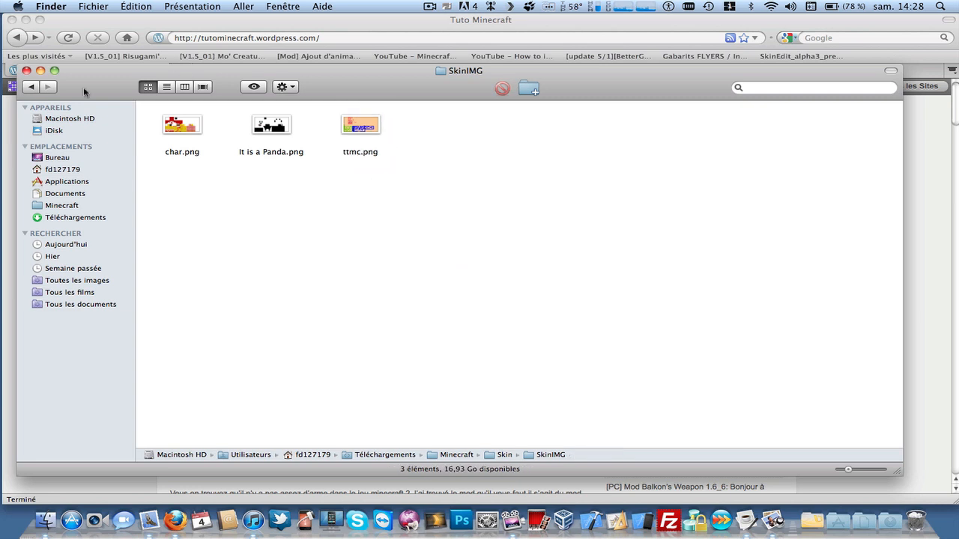
{"action": "left_click", "coordinate": [26, 71]}
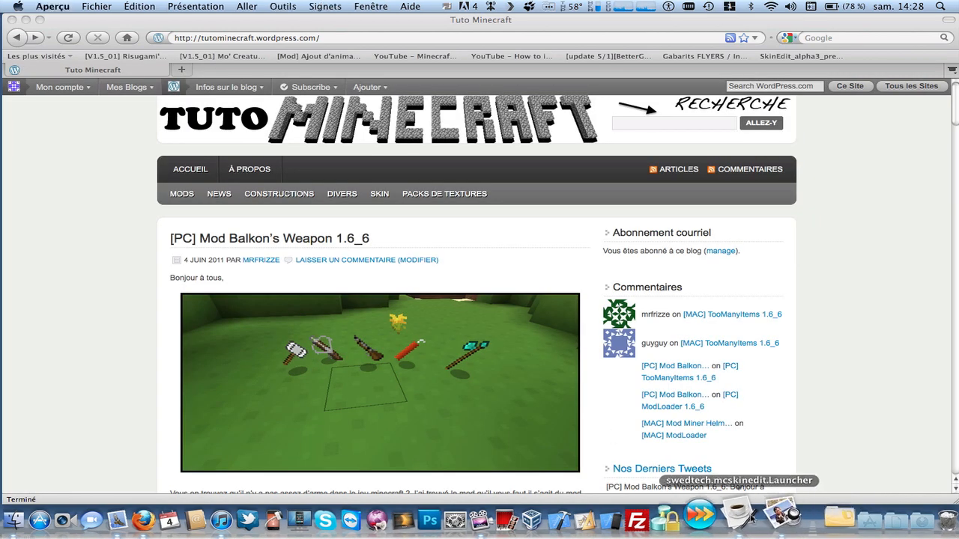
{"action": "left_click", "coordinate": [738, 517]}
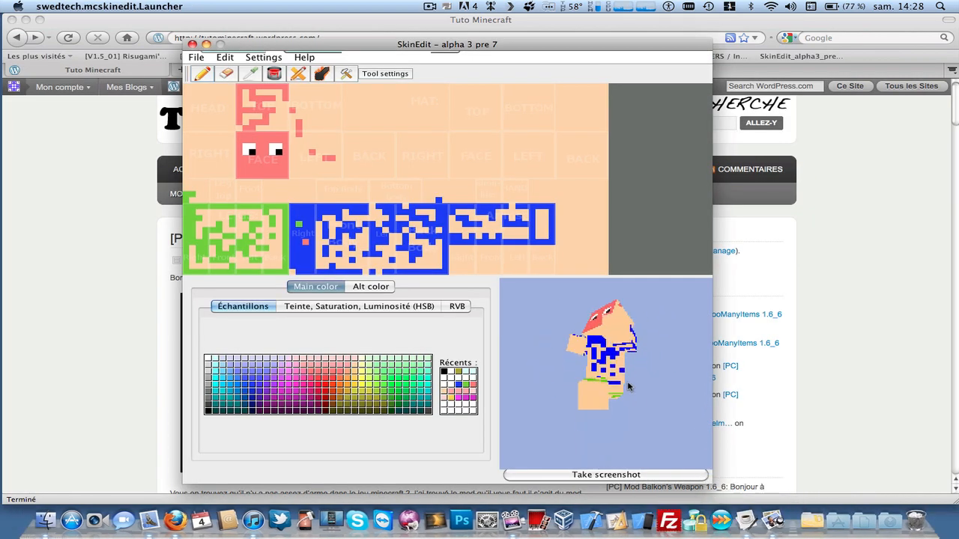